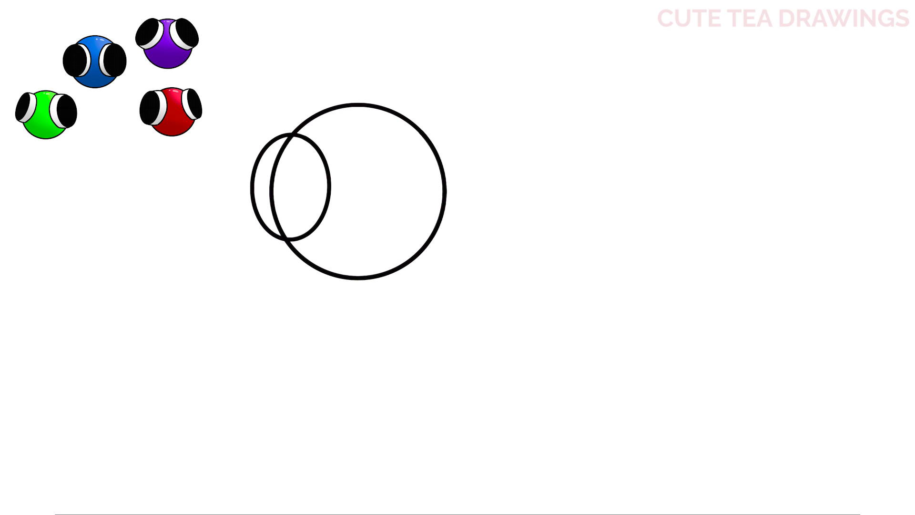
Outline the right eye oval overlapping the first Lookie's round body
{"action": "mouse_move", "coordinate": [432, 133]}
{"action": "left_mouse_down"}
{"action": "mouse_move", "coordinate": [401, 143]}
{"action": "mouse_move", "coordinate": [386, 190]}
{"action": "mouse_move", "coordinate": [408, 234]}
{"action": "mouse_move", "coordinate": [437, 237]}
{"action": "mouse_move", "coordinate": [460, 211]}
{"action": "mouse_move", "coordinate": [461, 176]}
{"action": "mouse_move", "coordinate": [449, 143]}
{"action": "mouse_move", "coordinate": [425, 131]}
{"action": "left_mouse_up"}
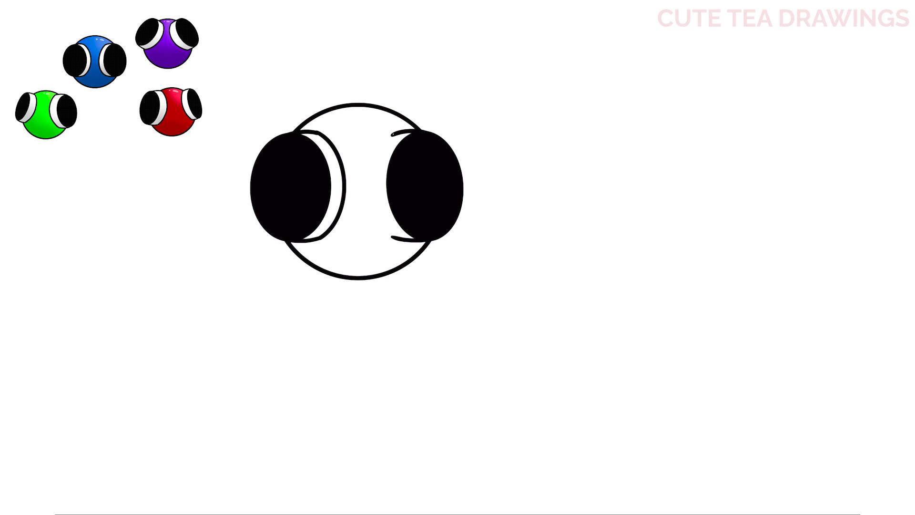
Outline the crescent highlight beside the first Lookie's right eye
{"action": "left_click_drag", "start_coordinate": [392, 134], "coordinate": [393, 237]}
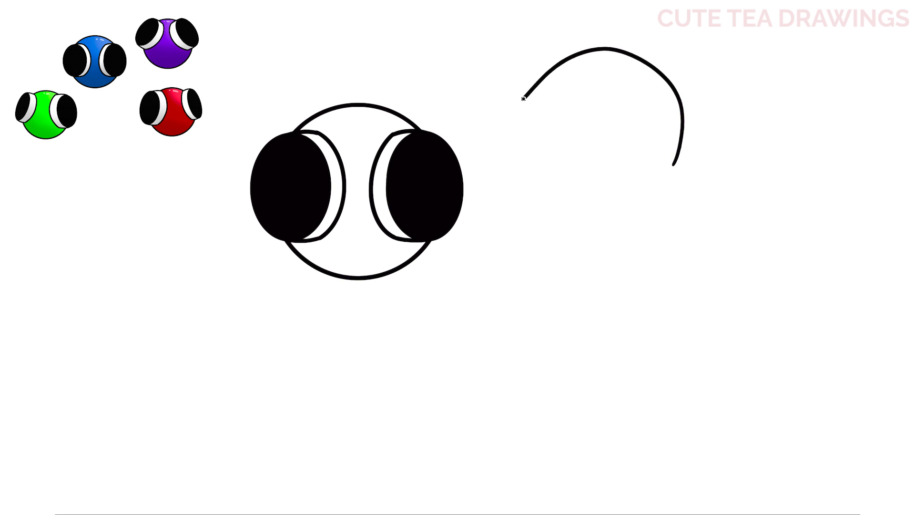
Draw the second Lookie's round body and close its right tilted eye oval
{"action": "mouse_move", "coordinate": [523, 98]}
{"action": "left_mouse_down"}
{"action": "mouse_move", "coordinate": [527, 178]}
{"action": "mouse_move", "coordinate": [613, 212]}
{"action": "mouse_move", "coordinate": [683, 142]}
{"action": "mouse_move", "coordinate": [682, 105]}
{"action": "left_mouse_up"}
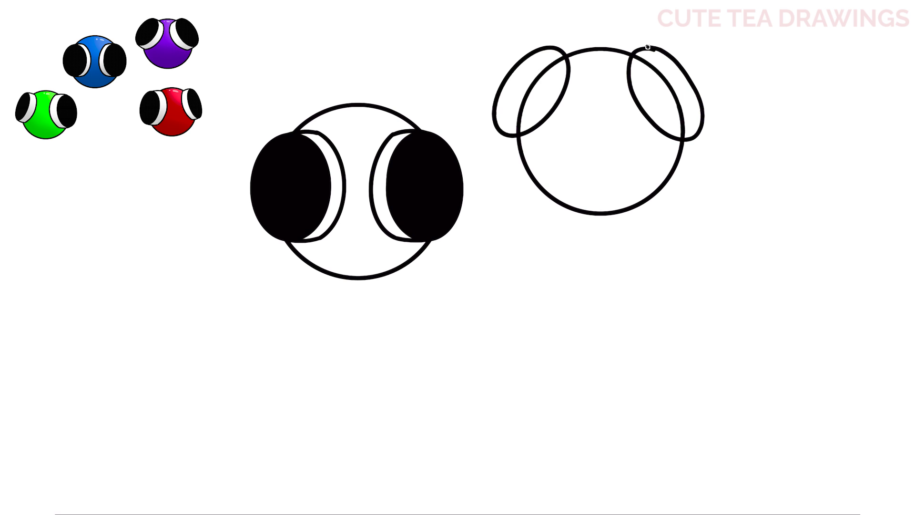
{"action": "left_click_drag", "start_coordinate": [700, 129], "coordinate": [644, 47]}
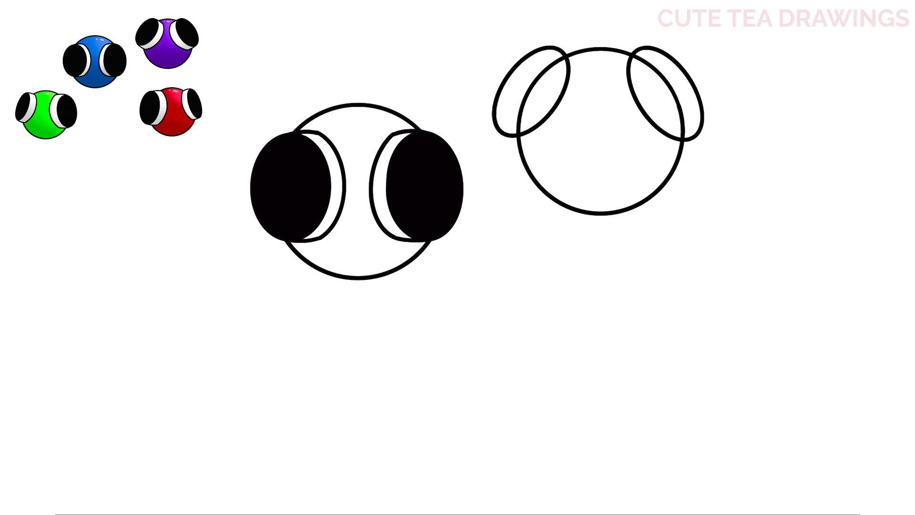